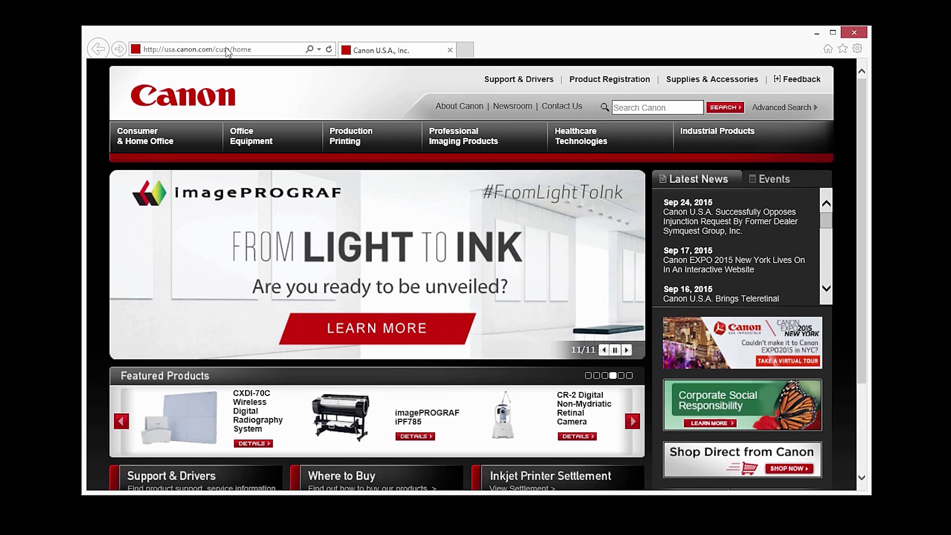
- Go to canon.com/ijsetup in Internet Explorer and start product setup
click(227, 49)
text(c)
text(anon)
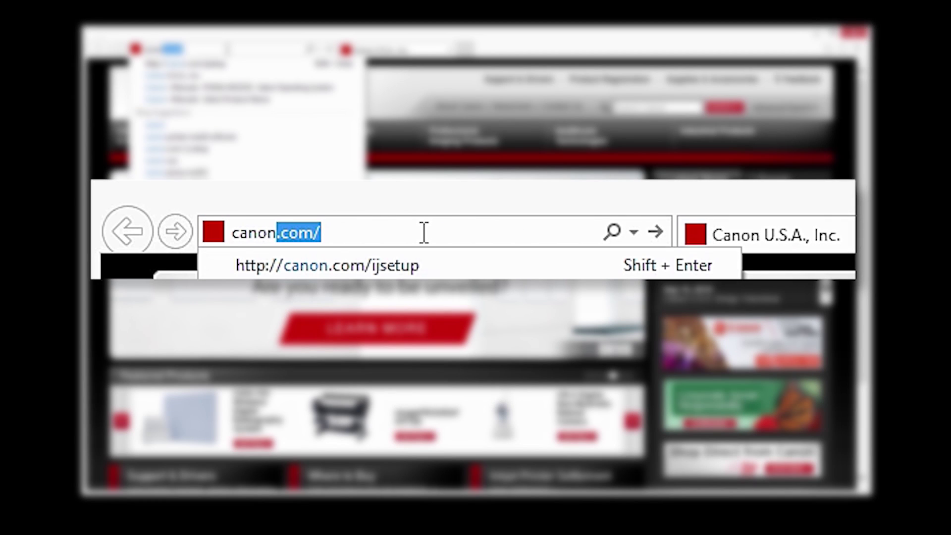
text(.com)
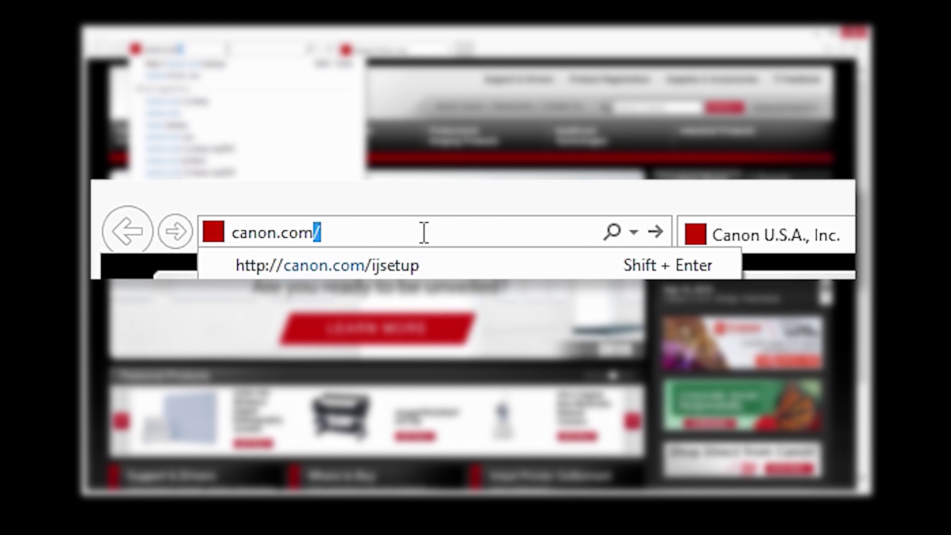
text(/ijsetup)
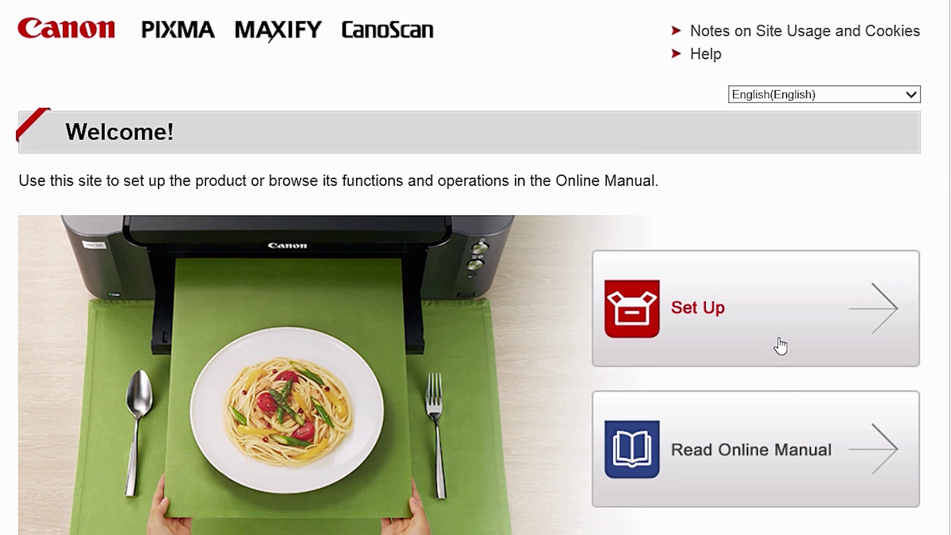
click(779, 344)
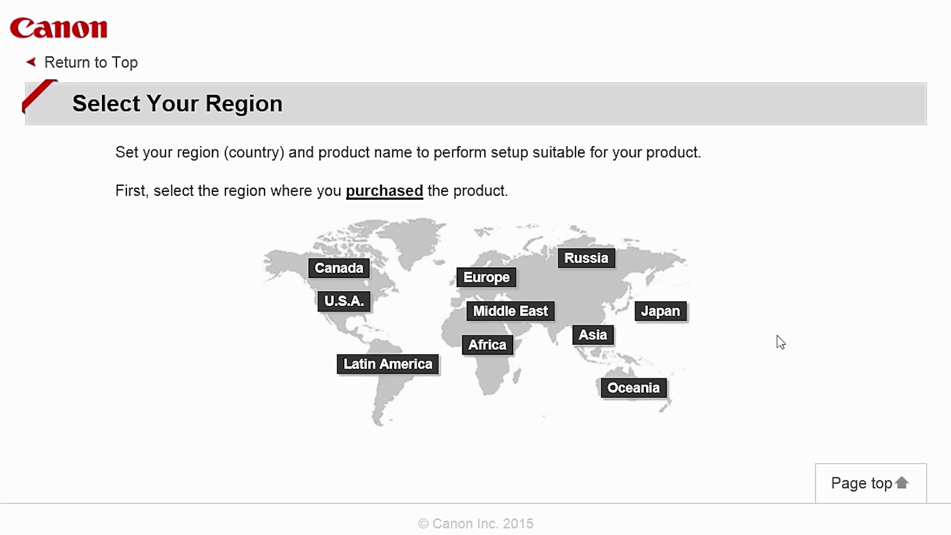
- Choose the region, MG2920 and computer connection, then download and run the Windows setup file
click(353, 302)
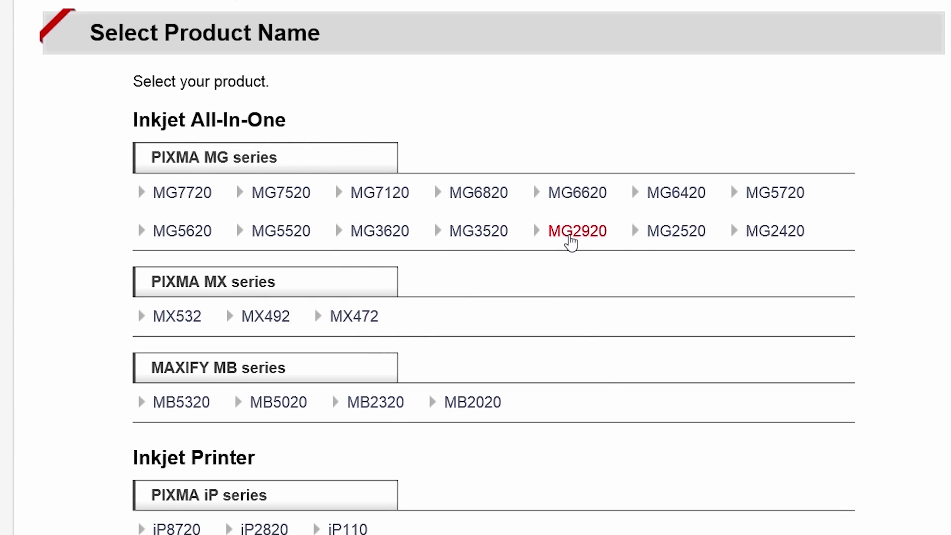
click(575, 241)
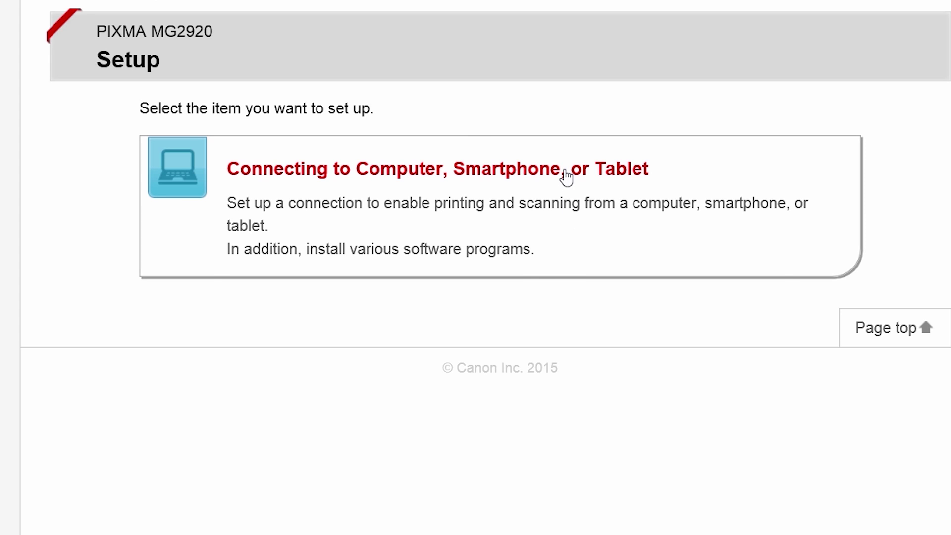
click(566, 176)
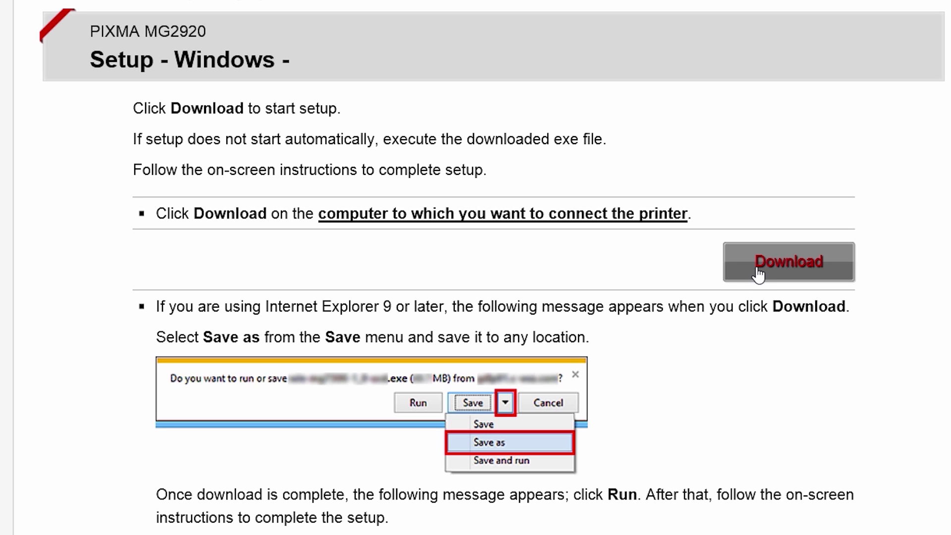
click(757, 274)
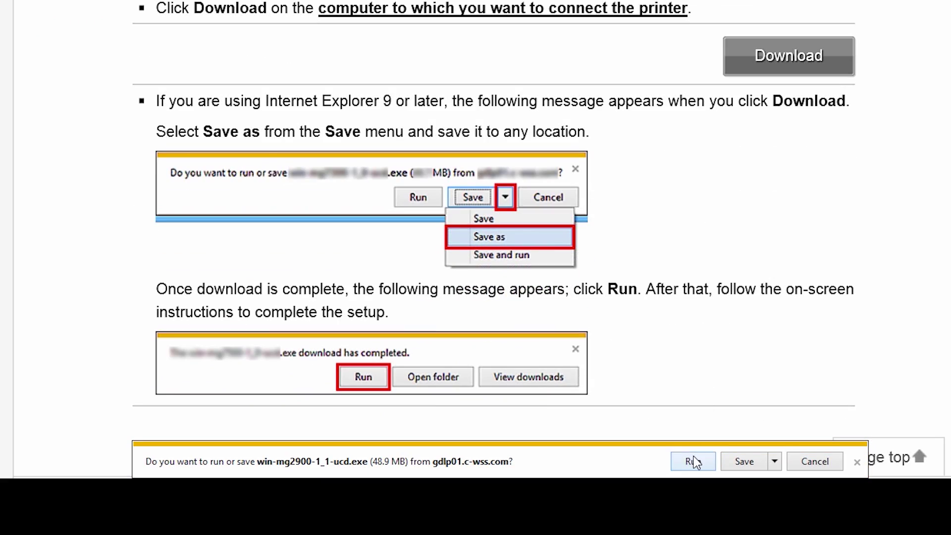
click(693, 460)
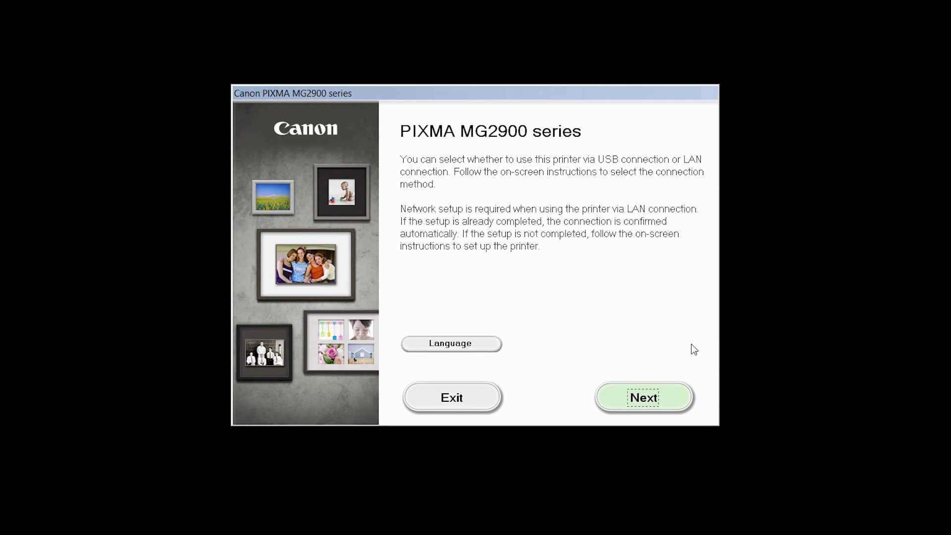
- Choose Wireless LAN Connection through an access point
click(655, 399)
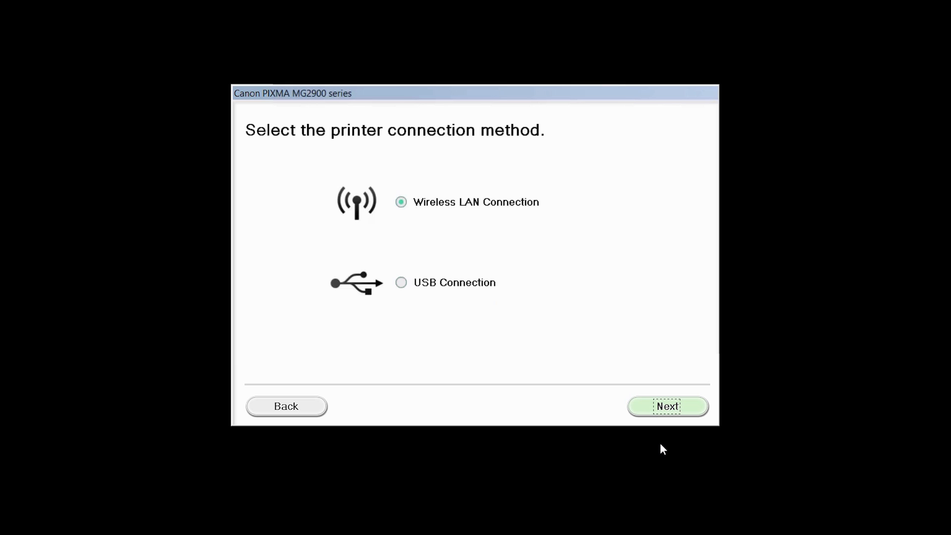
click(663, 412)
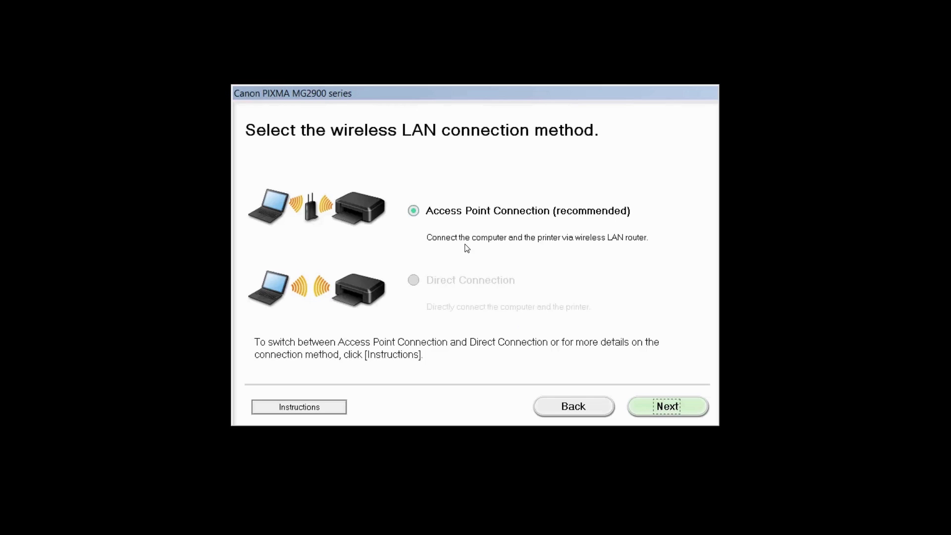
click(663, 413)
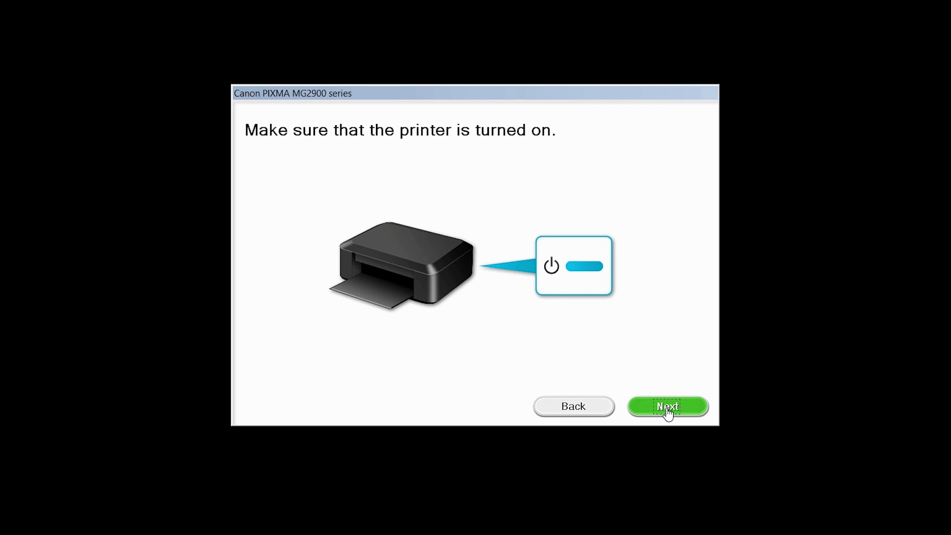
- Search for the printer, mark it as not found in the list, and continue
click(668, 407)
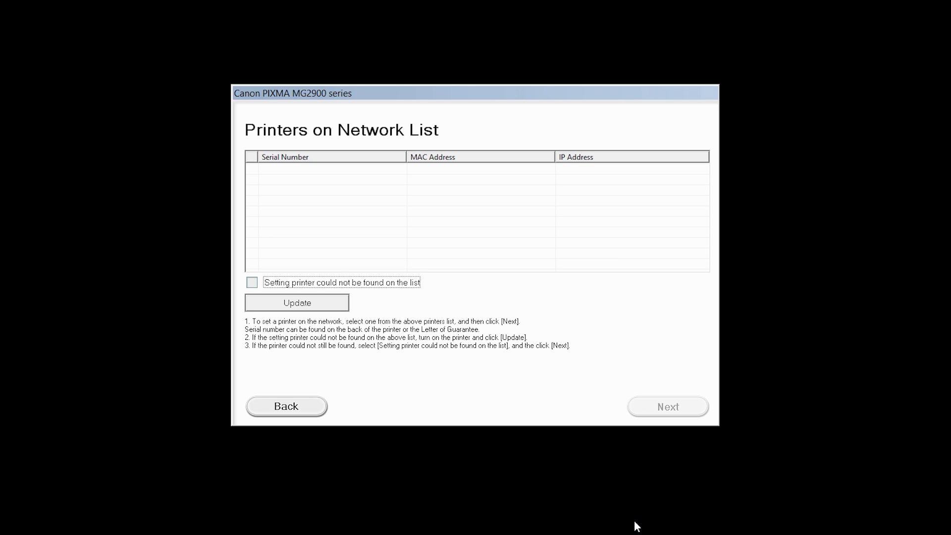
click(252, 282)
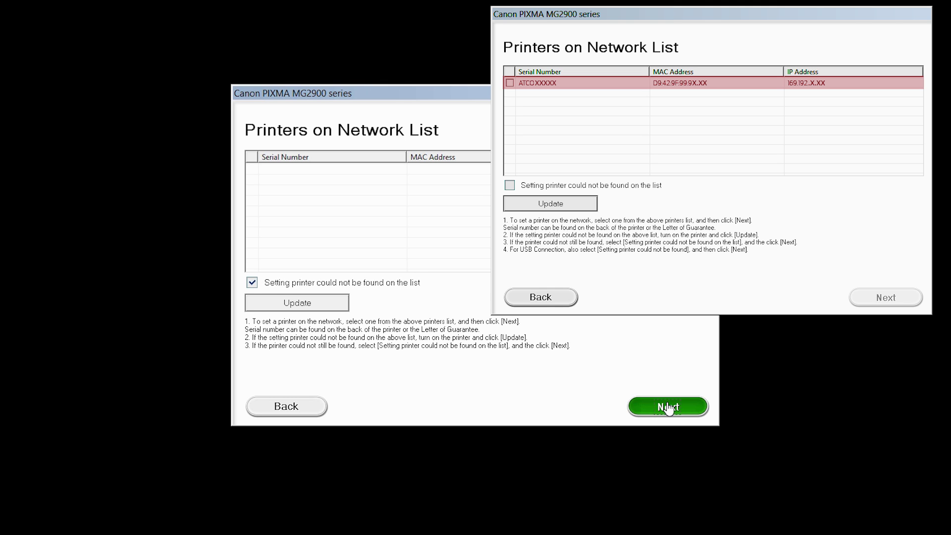
click(668, 406)
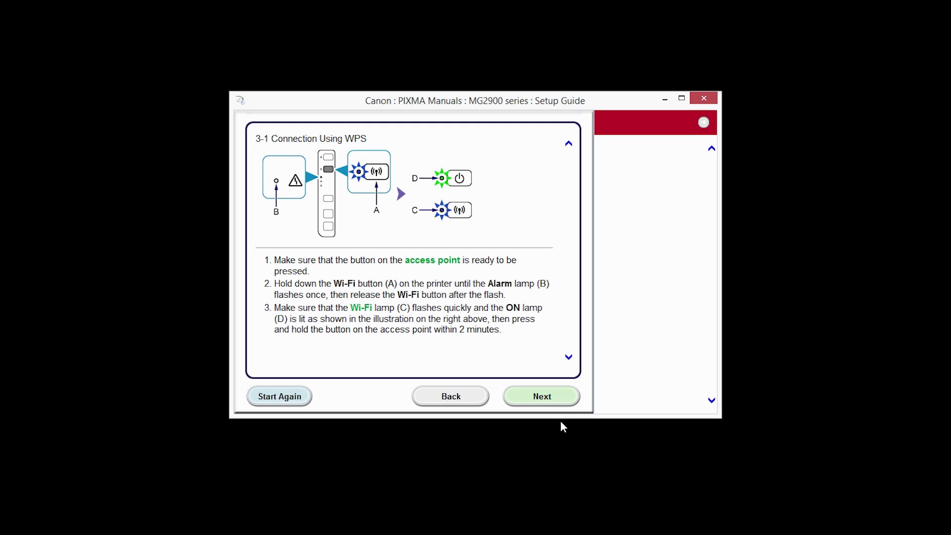
- After the WPS connection, select the detected printer in Printers on Network List
click(550, 398)
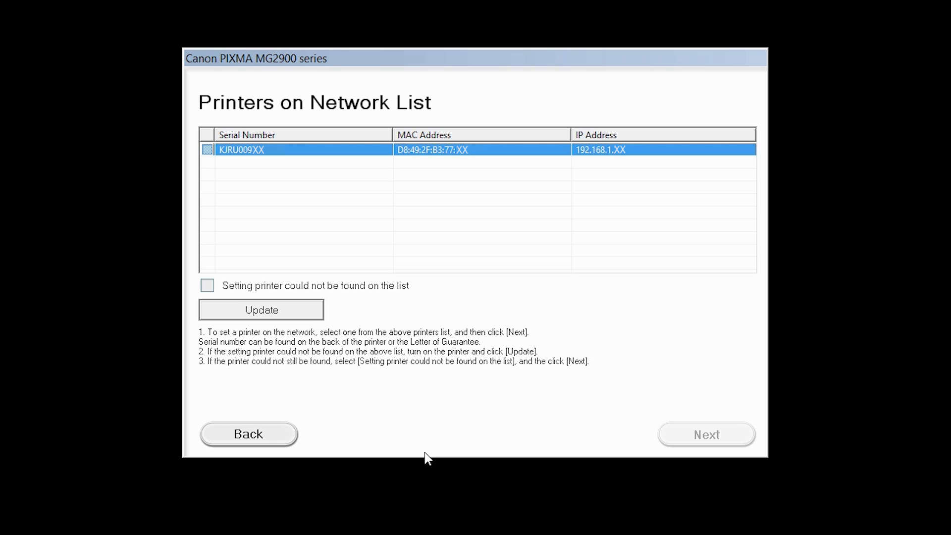
click(208, 149)
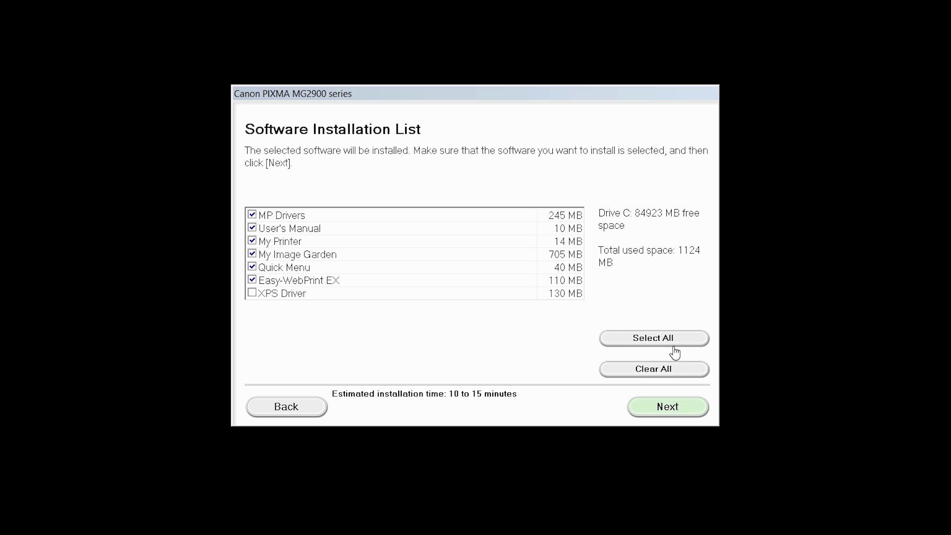
- Select all software including the XPS Driver, accept the license agreement, and begin downloading
click(666, 342)
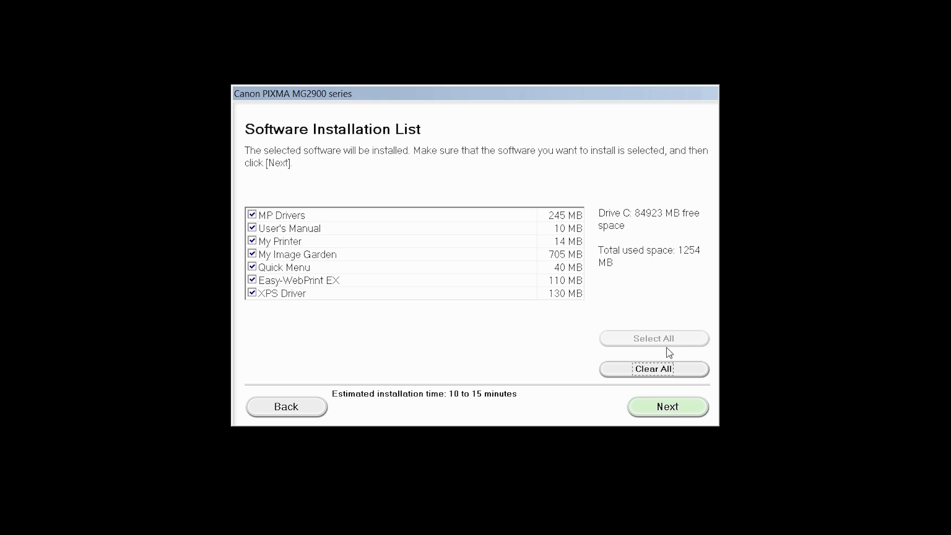
click(671, 408)
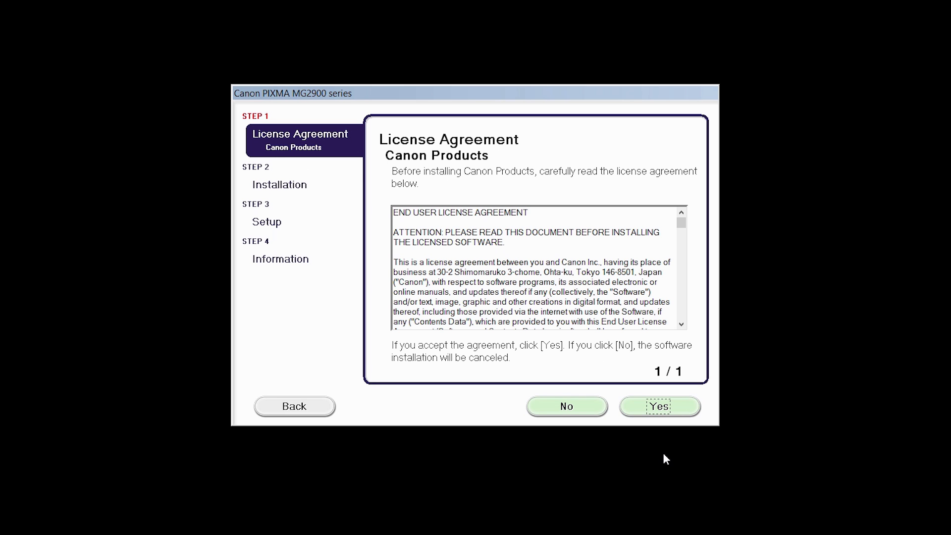
click(661, 415)
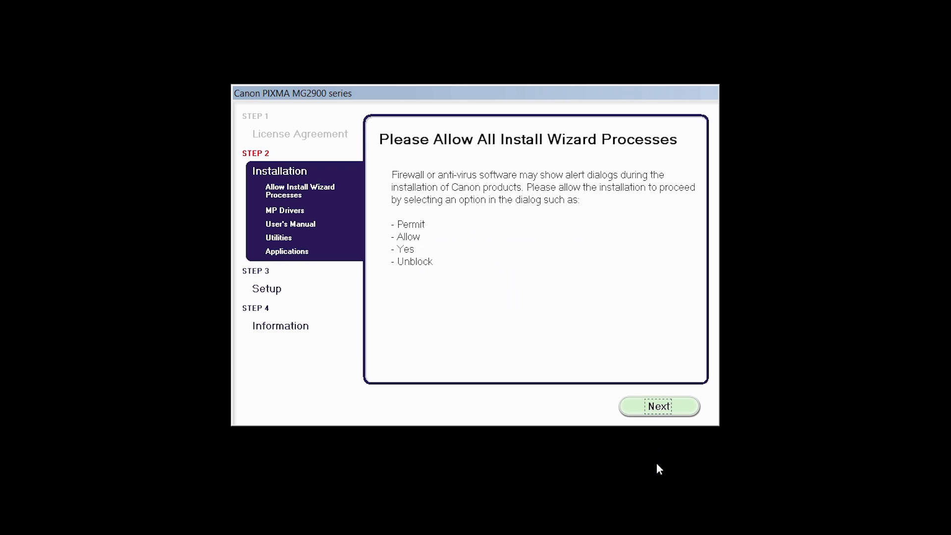
click(662, 412)
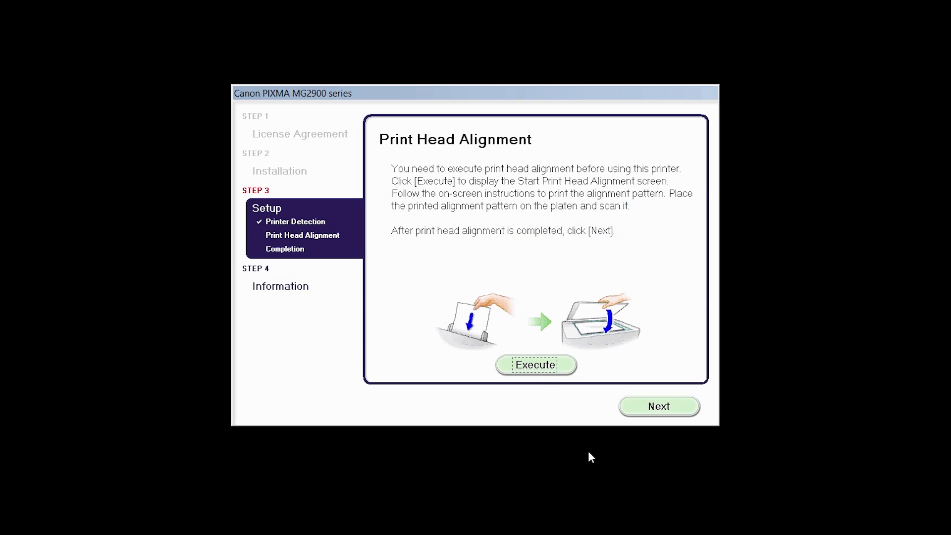
- Skip Print Head Alignment and continue past the Setup Complete page
click(653, 409)
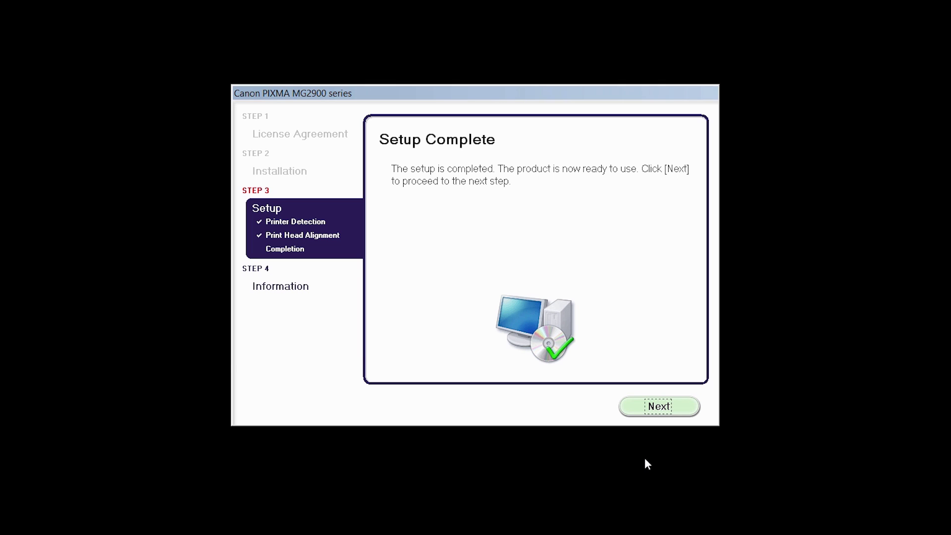
click(658, 408)
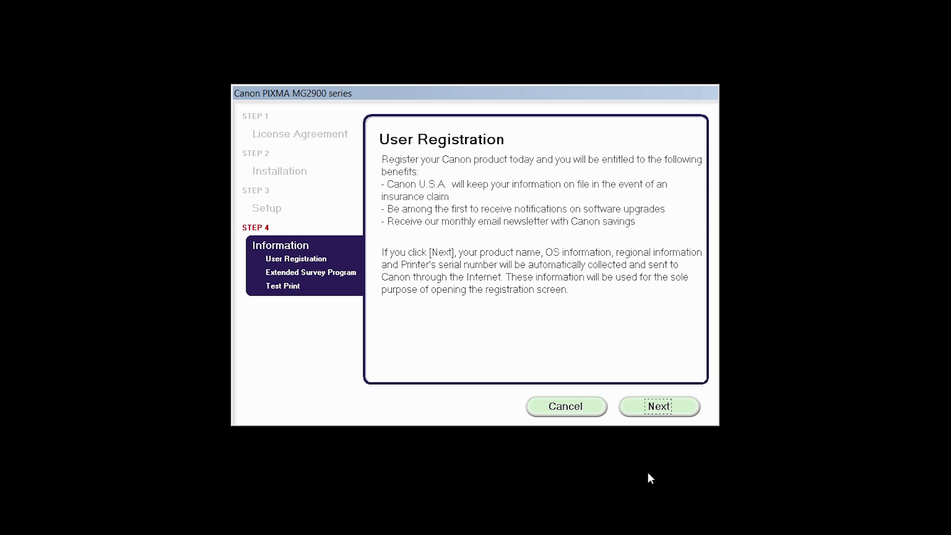
- Continue through User Registration, agree to the Extended Survey Program, and print a test page
click(655, 418)
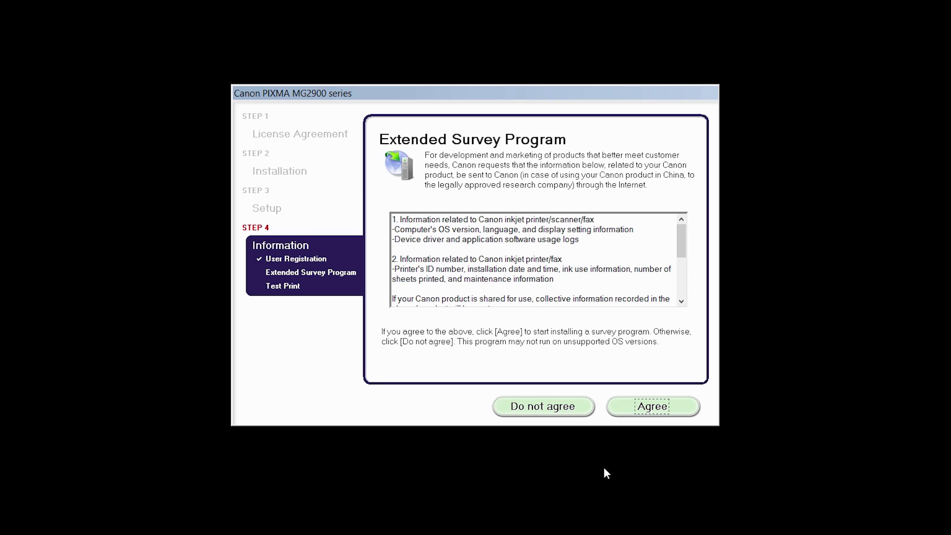
click(639, 409)
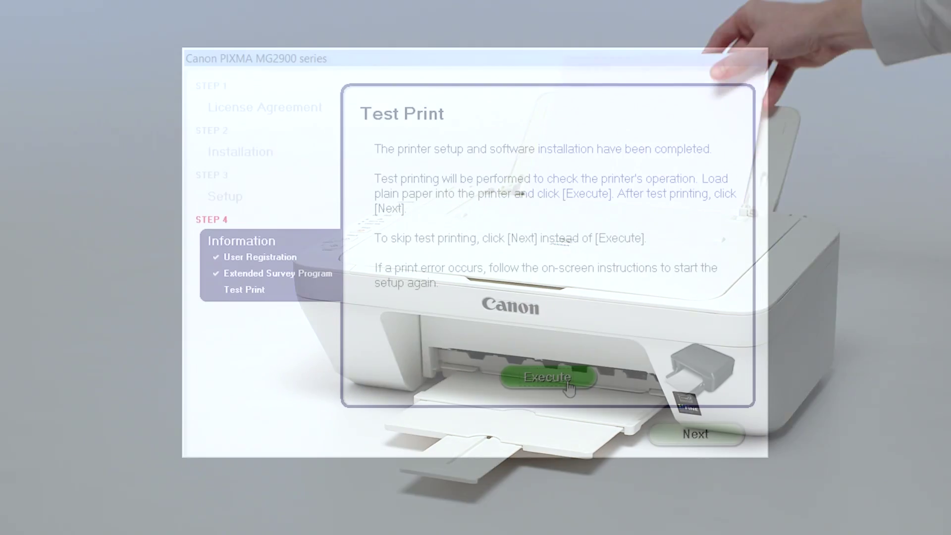
click(567, 386)
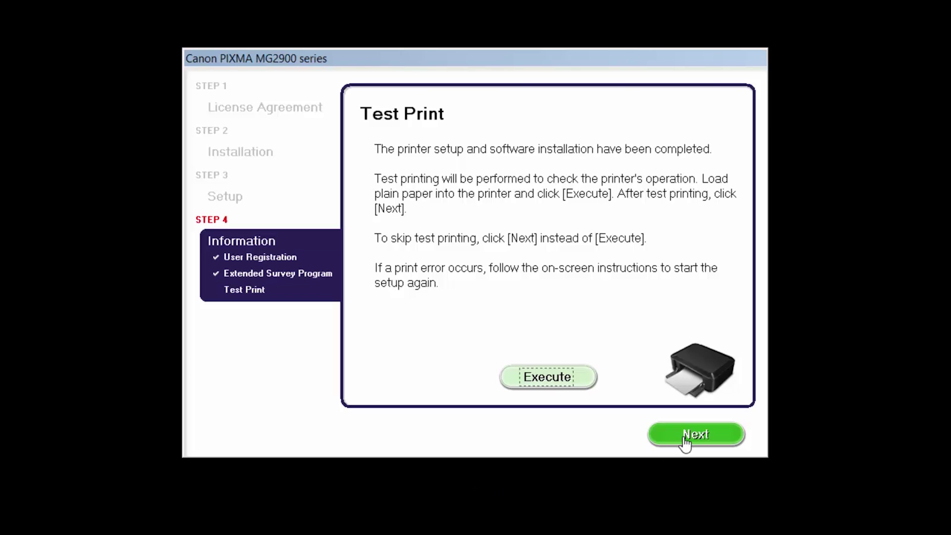
click(682, 440)
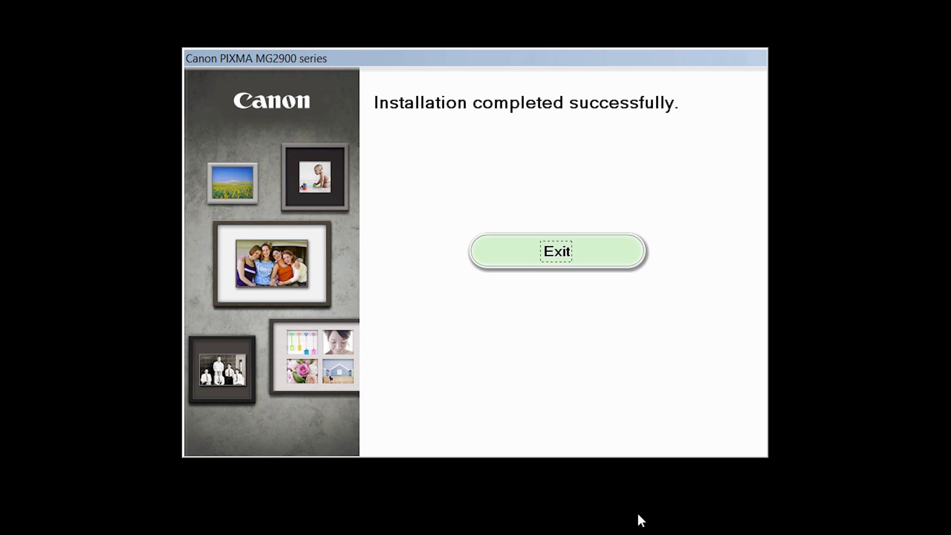